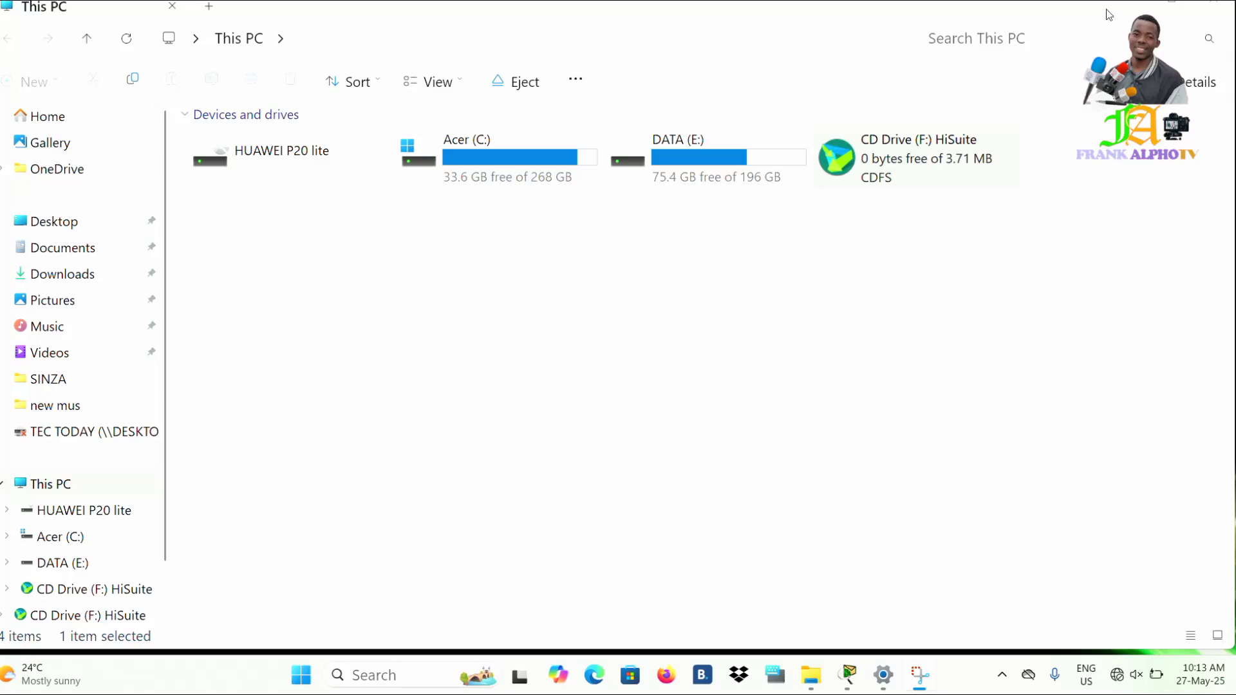
Step: Open Computer Management through the Windows search and show Disk Management in a maximized window
left_click(420, 686)
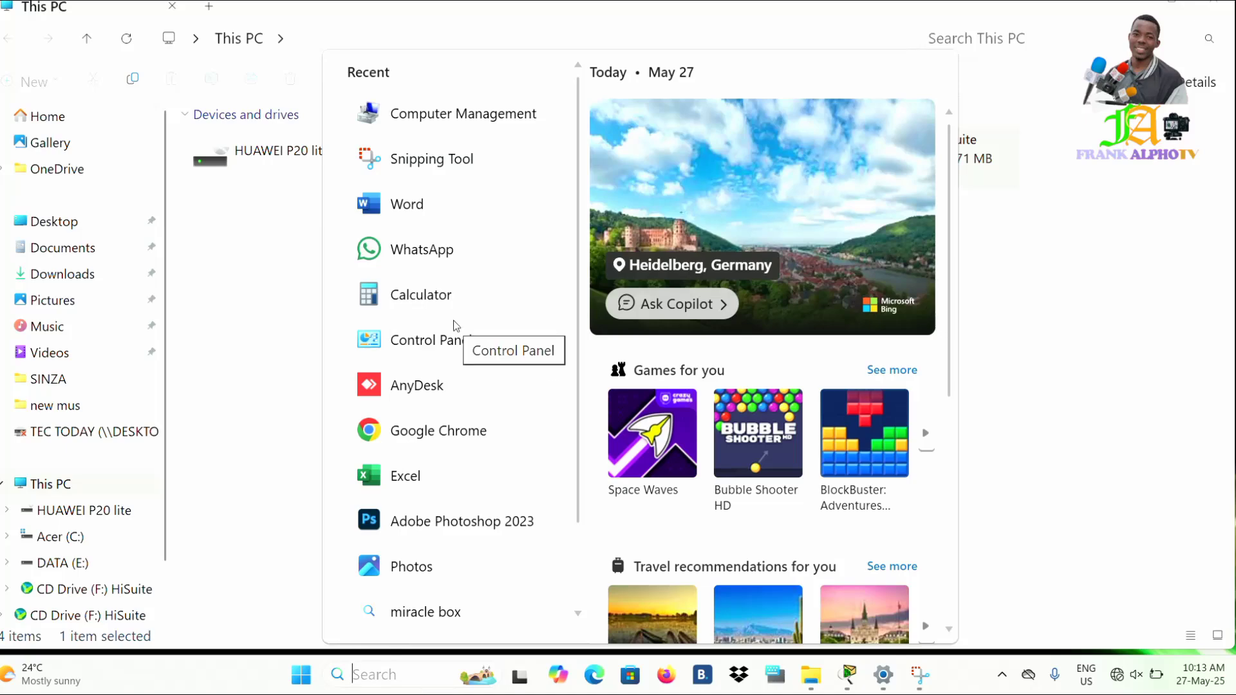
type("comp")
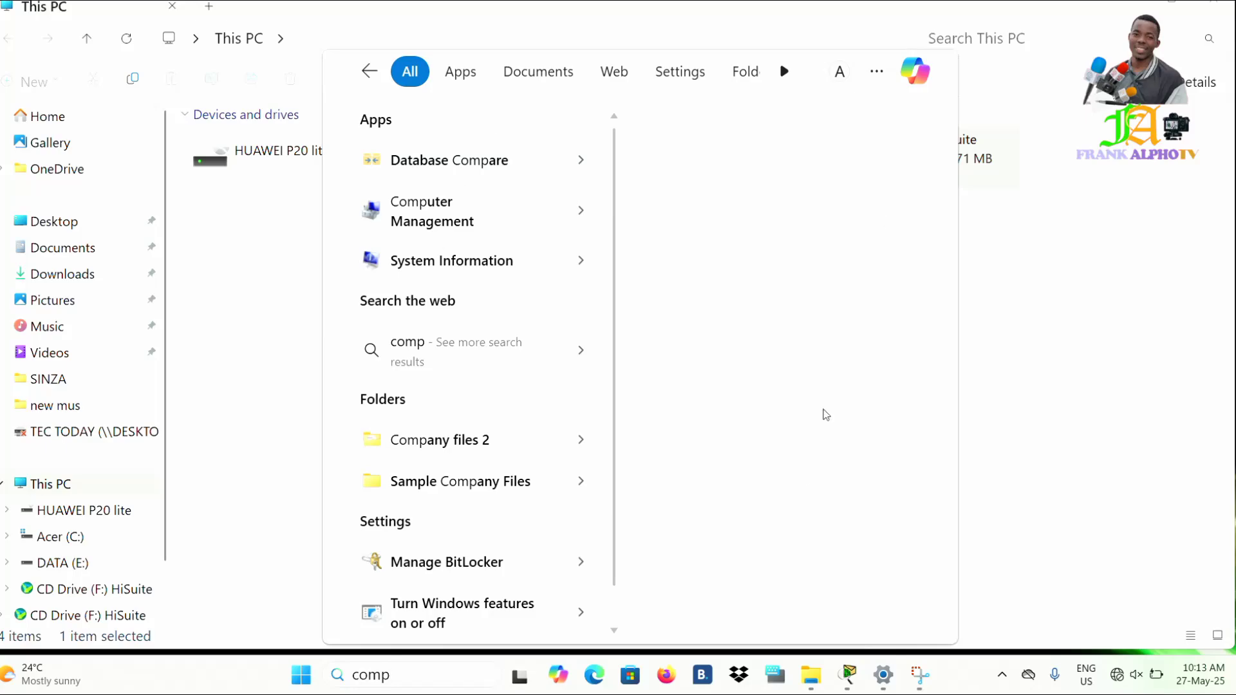
key("BackSpace")
key("BackSpace")
key("BackSpace")
key("BackSpace")
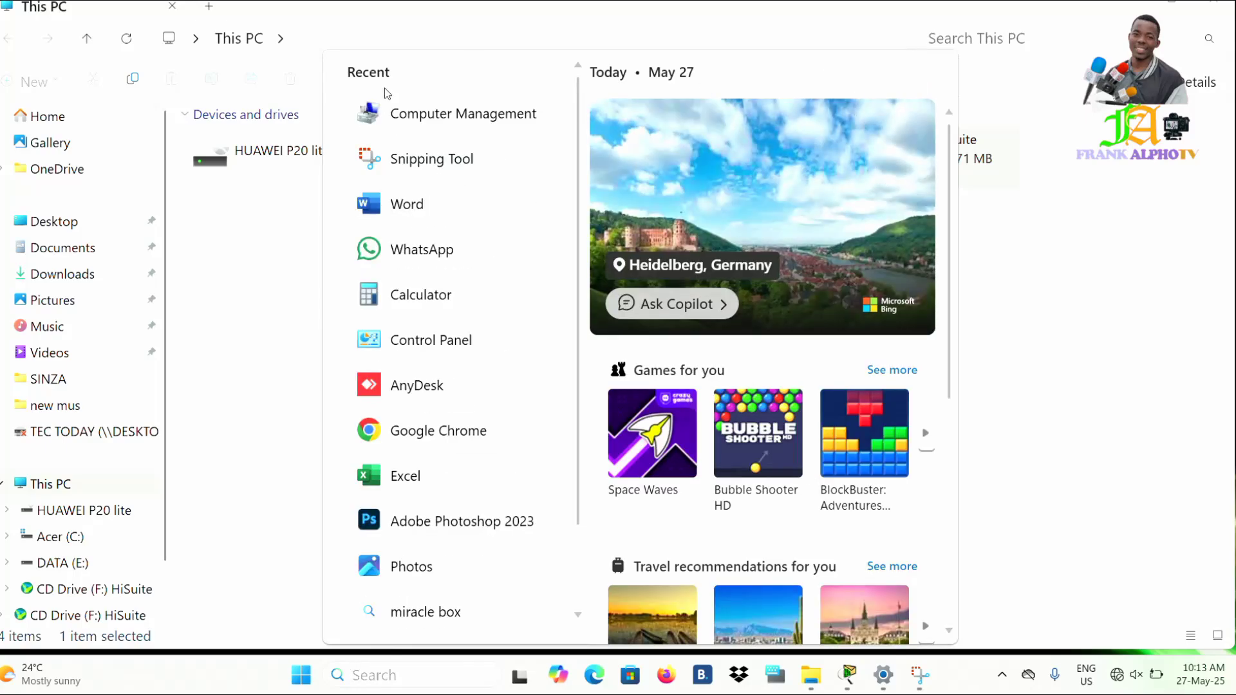
left_click(451, 123)
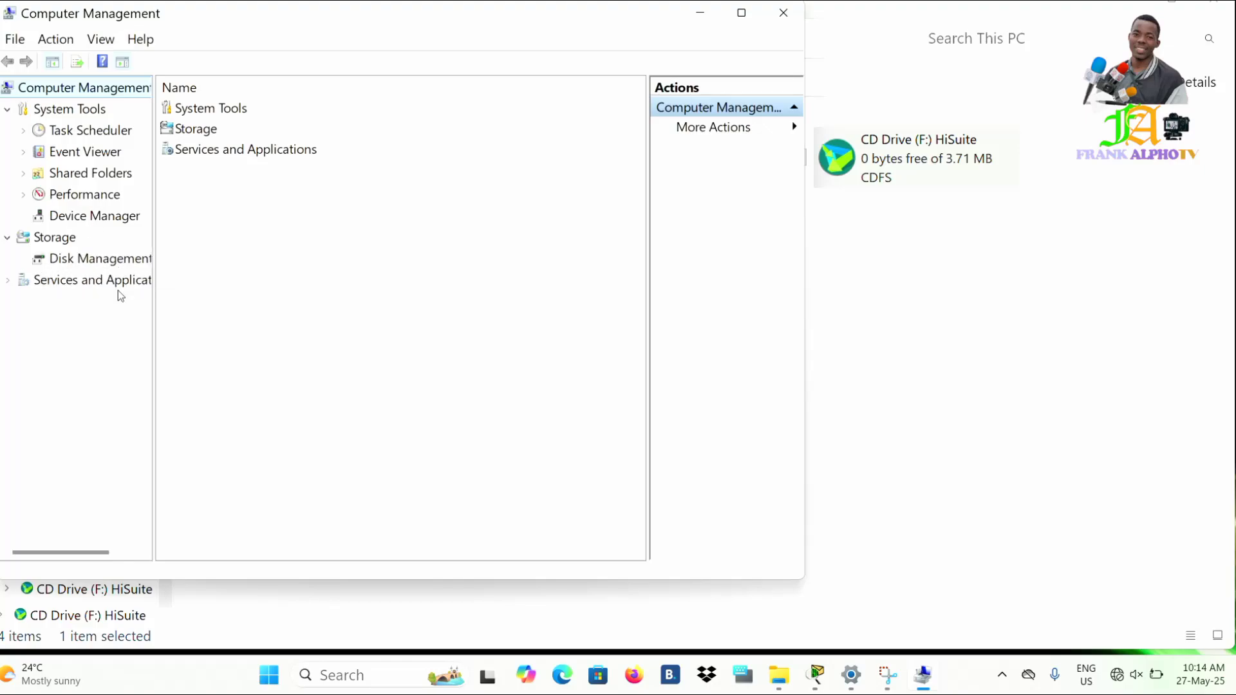
left_click(122, 257)
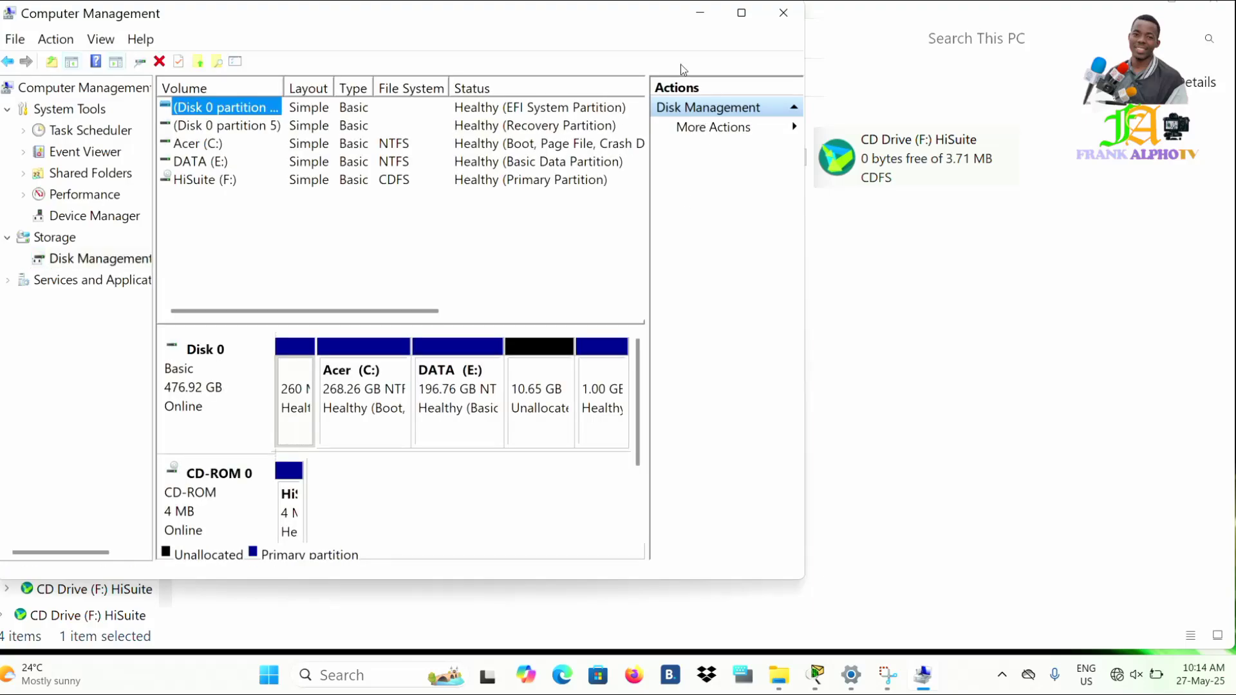
left_click(746, 12)
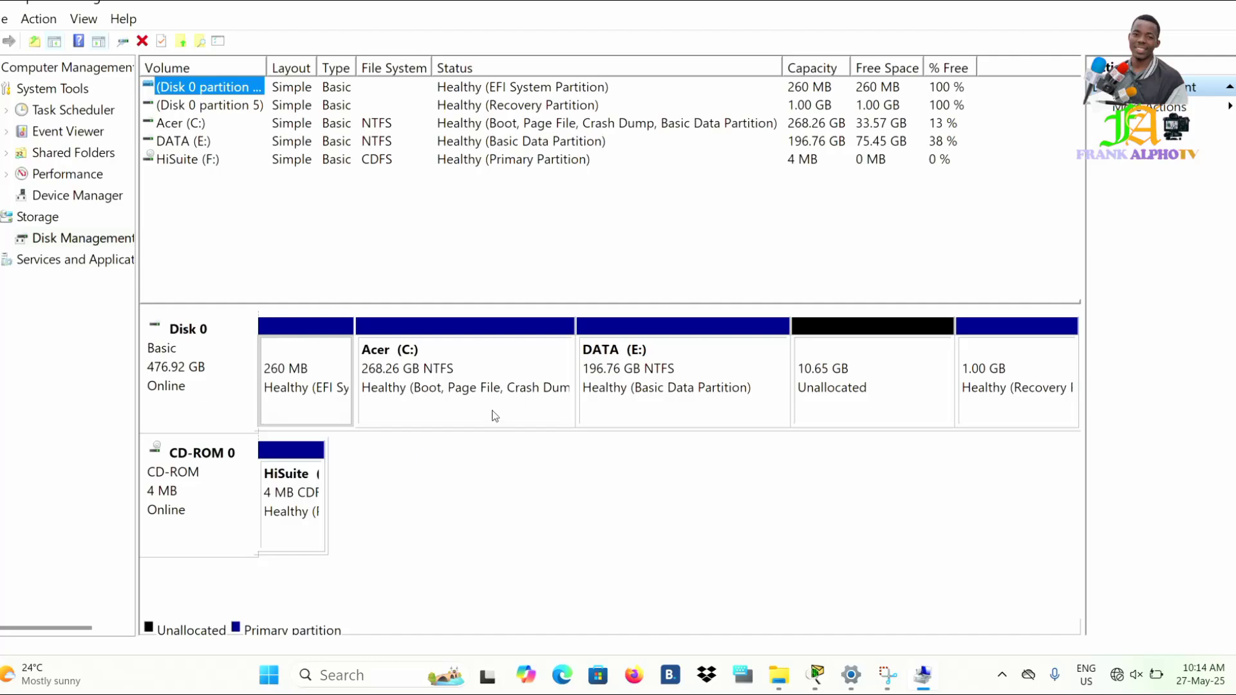
Step: Shrink the DATA (E:) volume by 32208 MB to free up unallocated space on Disk 0
right_click(663, 362)
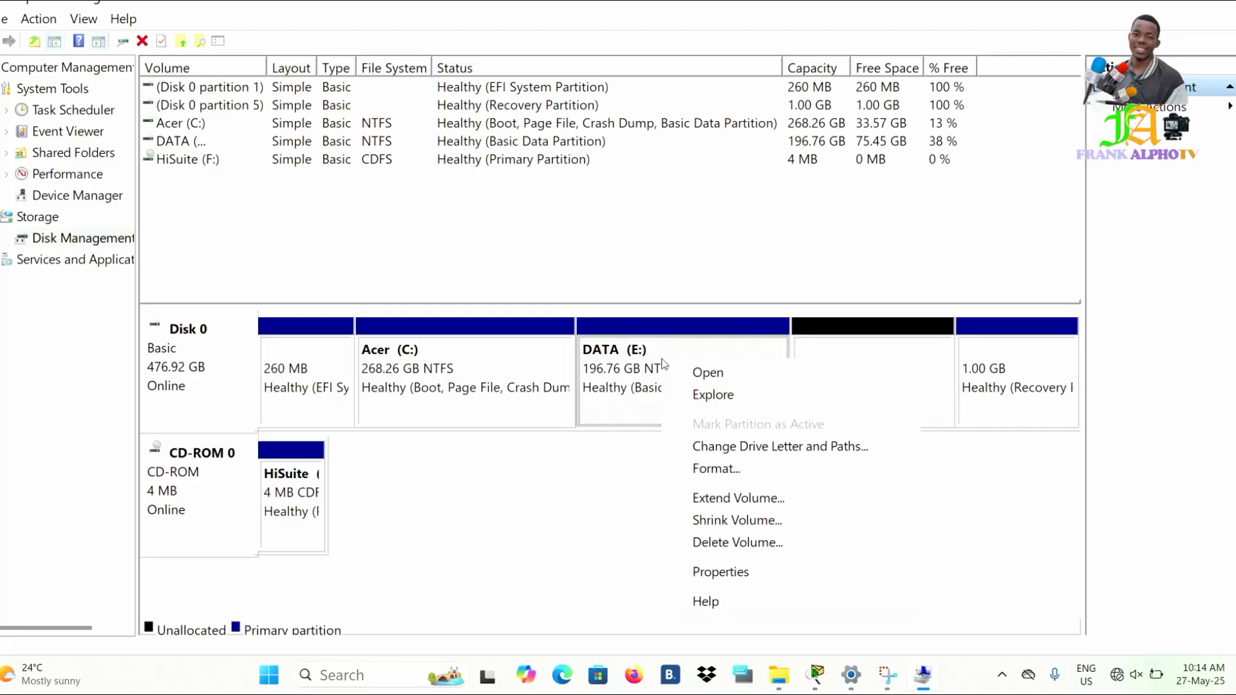
left_click(797, 521)
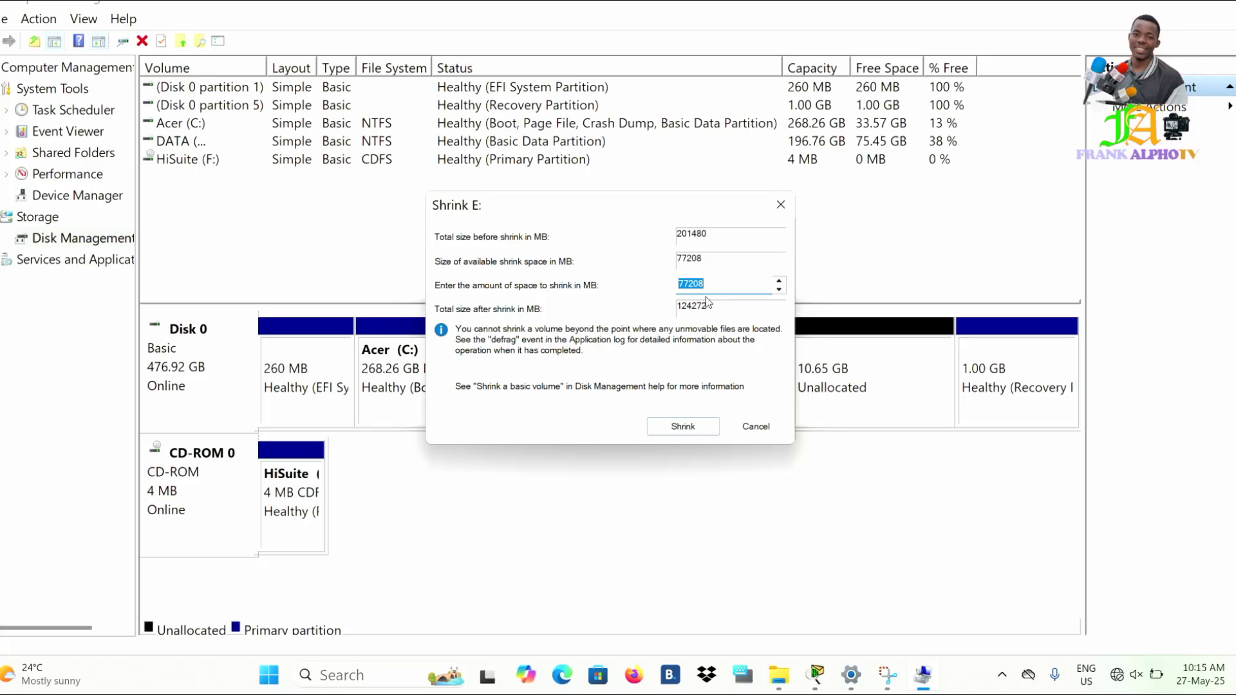
left_click(690, 285)
key("BackSpace")
type("2")
key("BackSpace")
type("0")
key("BackSpace")
key("BackSpace")
type("36")
key("BackSpace")
type("2")
left_click(672, 428)
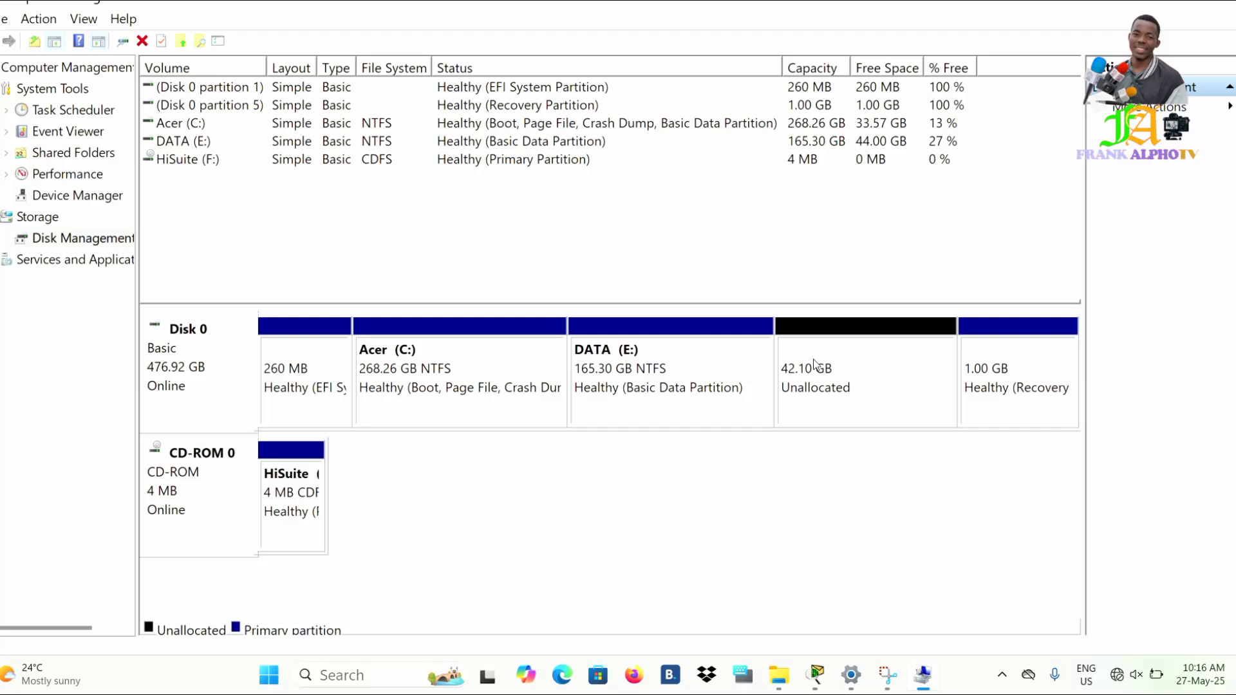
Step: Start a new simple volume in the unallocated space of Disk 0, using the full 43113 MB and drive letter D
right_click(827, 373)
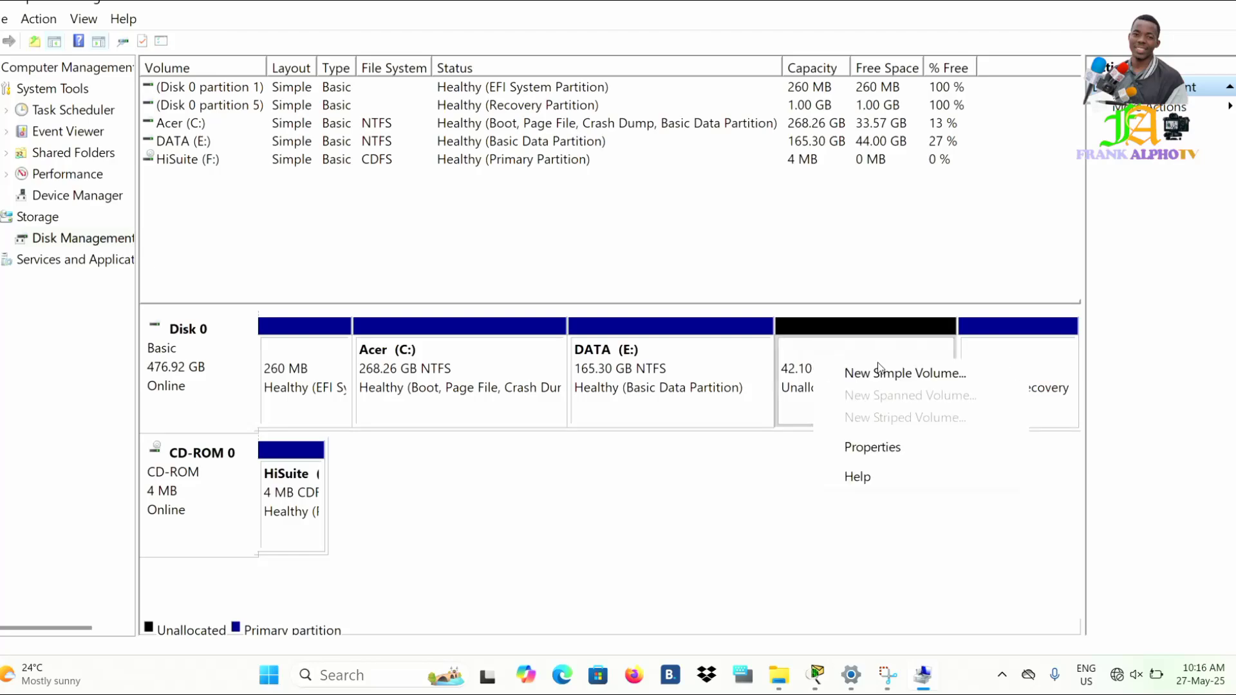
left_click(908, 374)
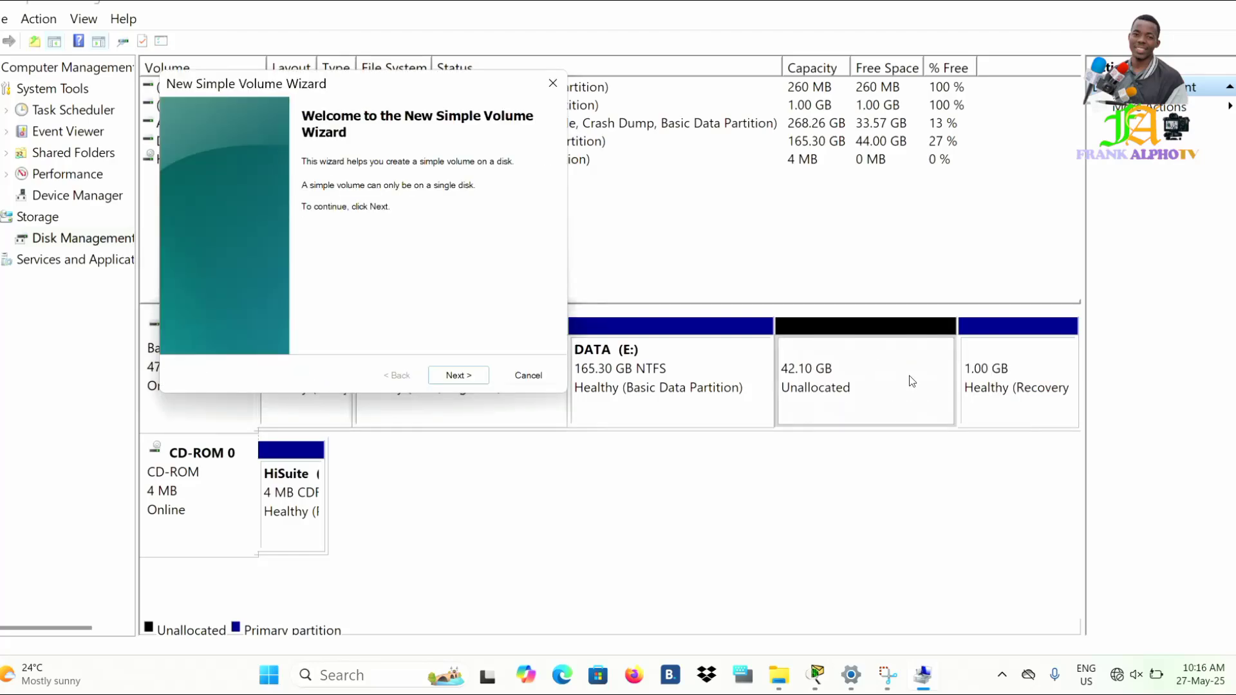
left_click(445, 375)
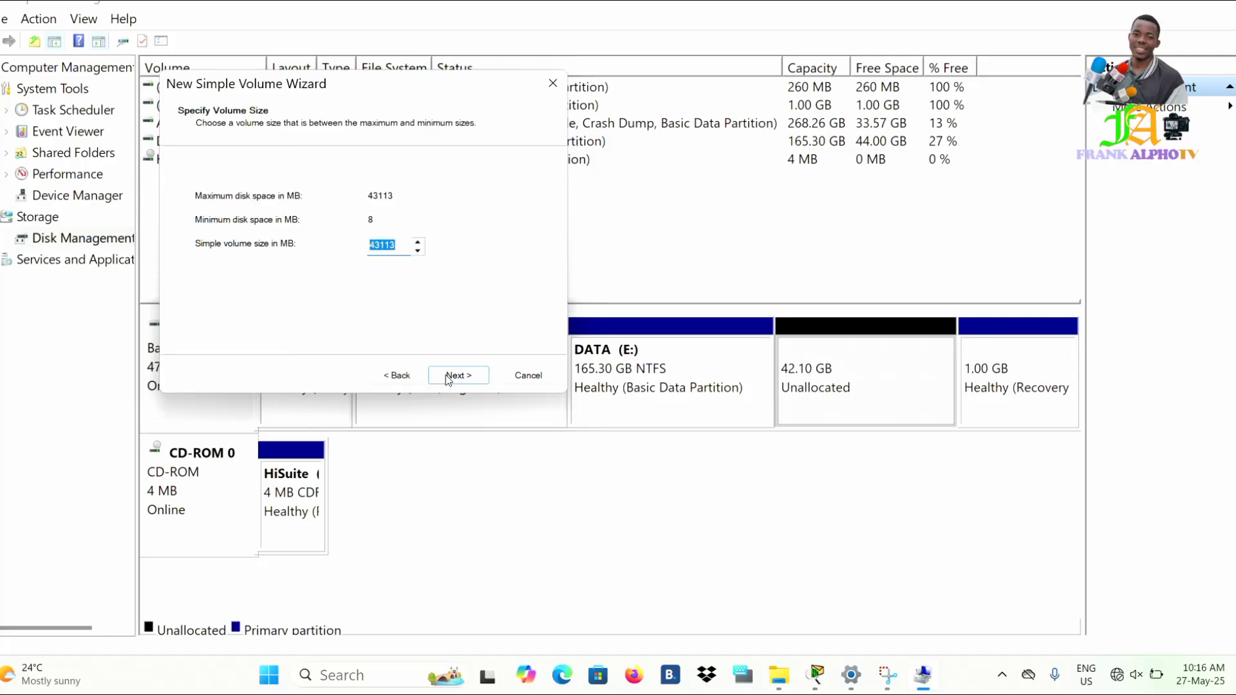
left_click(445, 375)
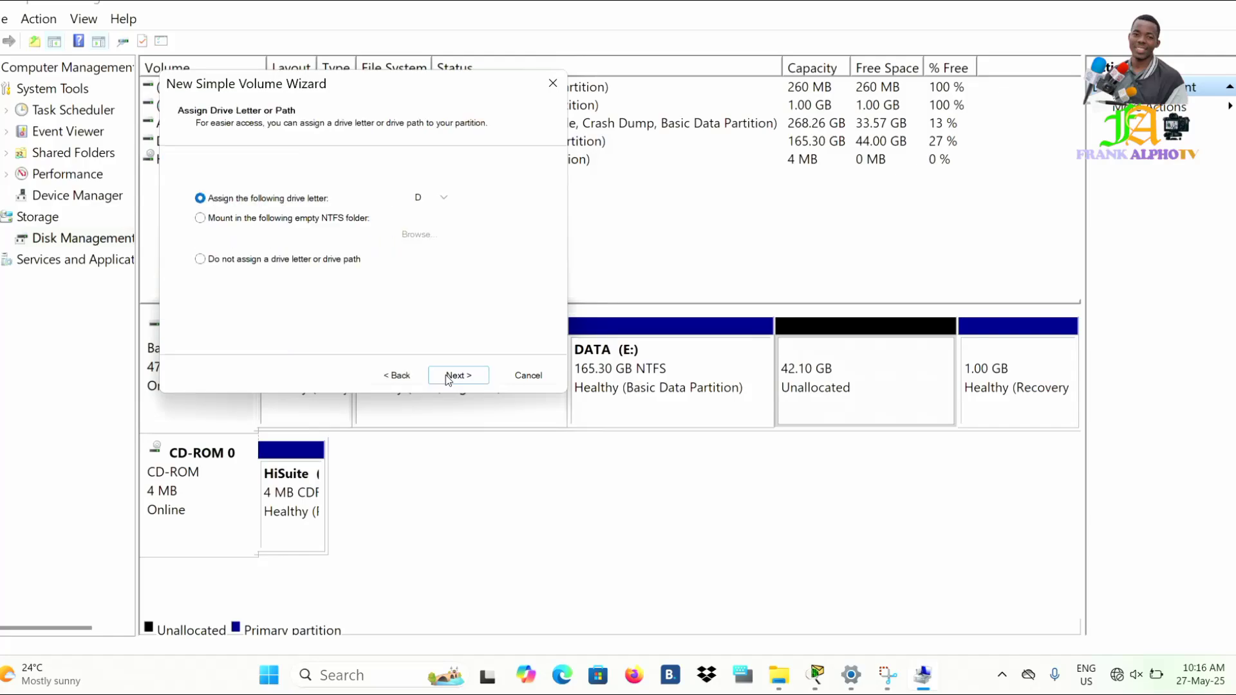
left_click(444, 199)
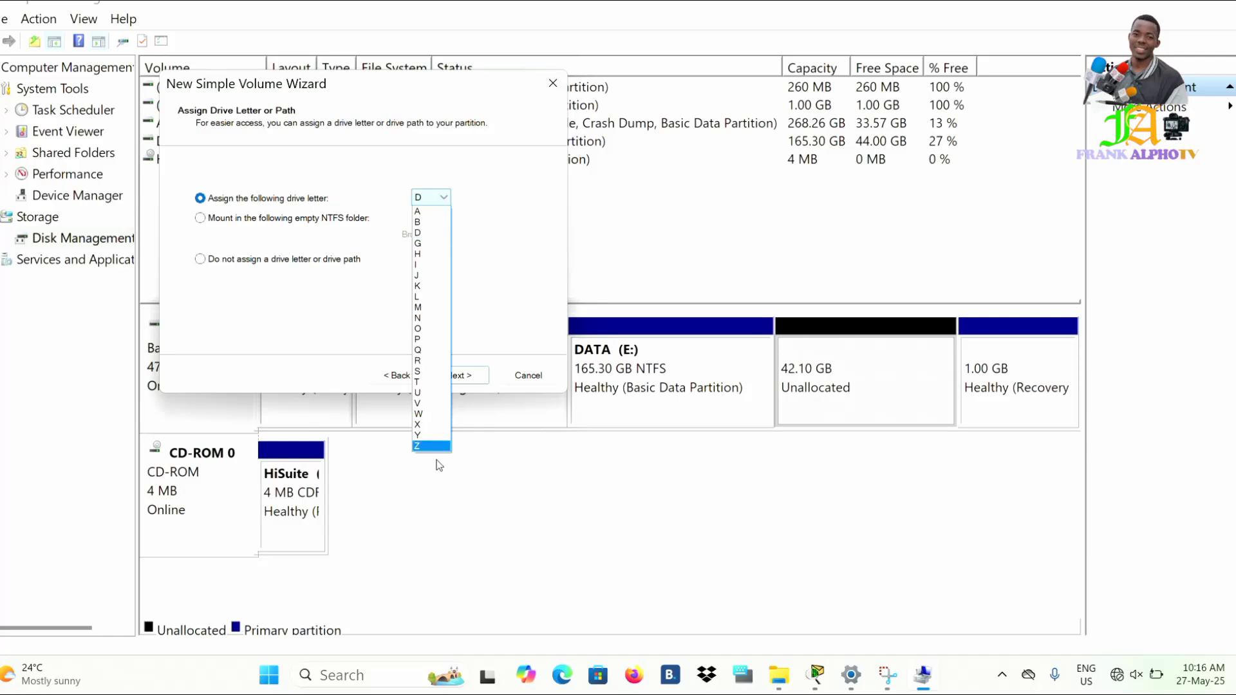
left_click(450, 233)
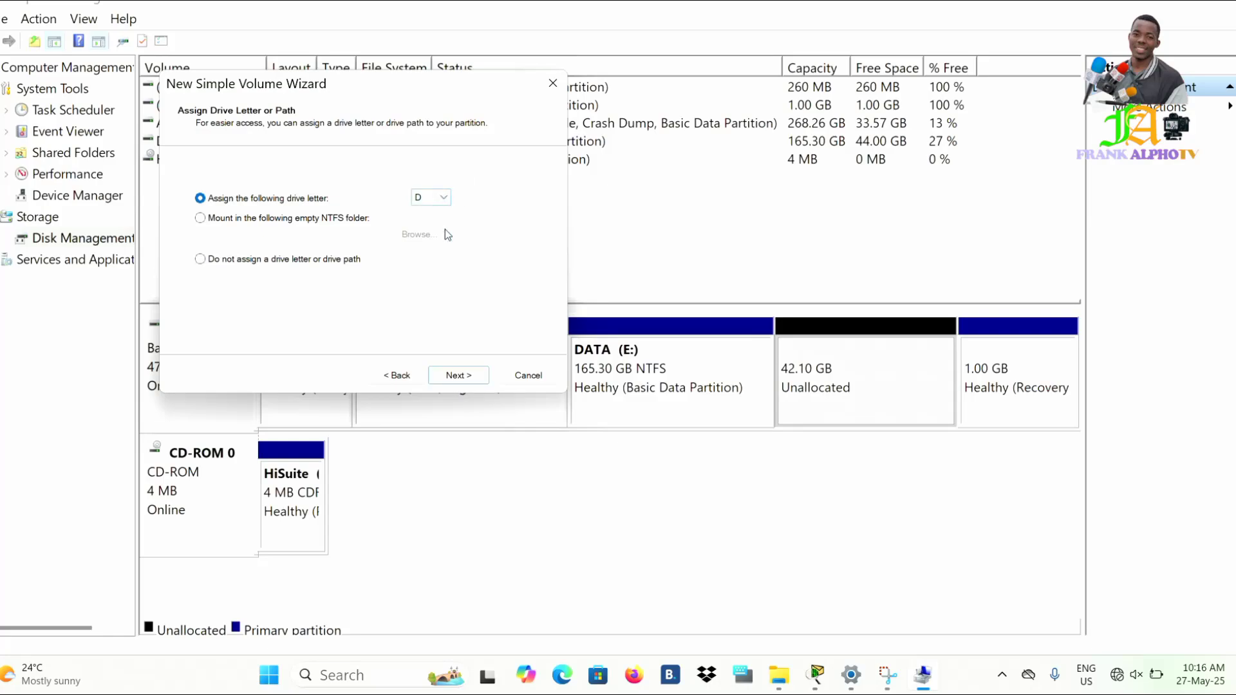
left_click(478, 377)
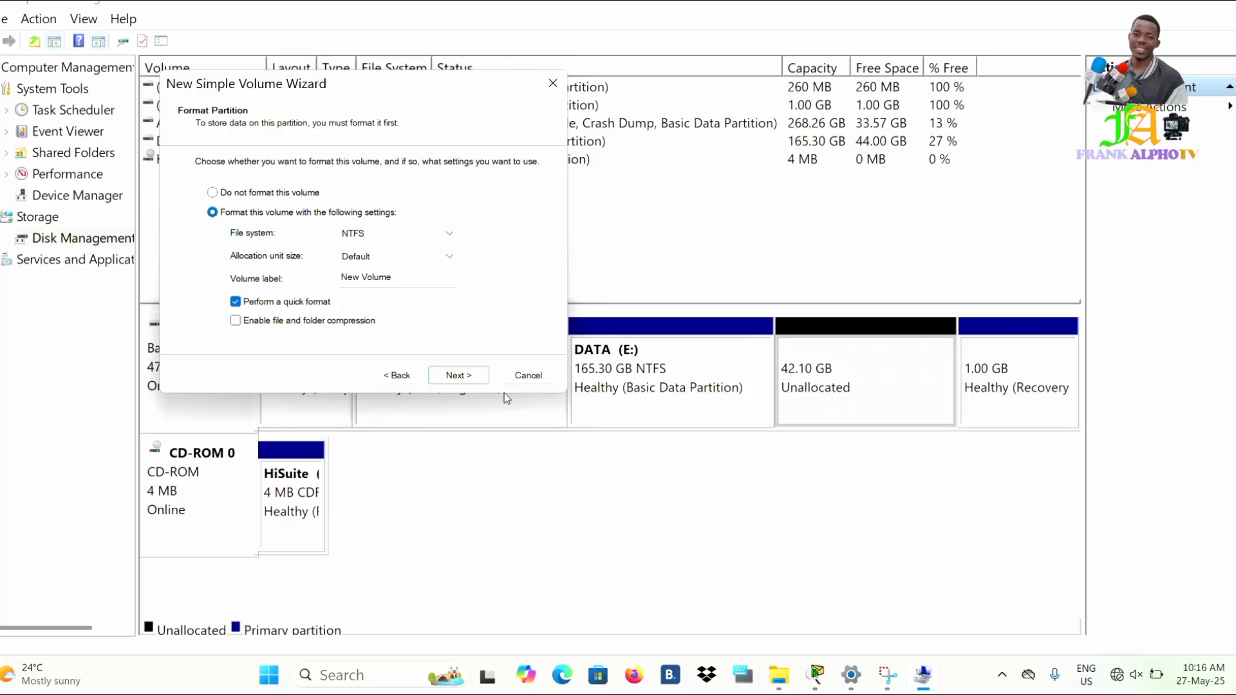
Step: Label the new volume "Frank alphotv", keep the NTFS quick format settings, and create it
left_click(403, 280)
key("BackSpace")
key("BackSpace")
key("BackSpace")
key("BackSpace")
key("BackSpace")
key("BackSpace")
key("BackSpace")
key("BackSpace")
key("BackSpace")
key("BackSpace")
key("Caps_Lock")
type("F")
key("Caps_Lock")
type("rank alphotv")
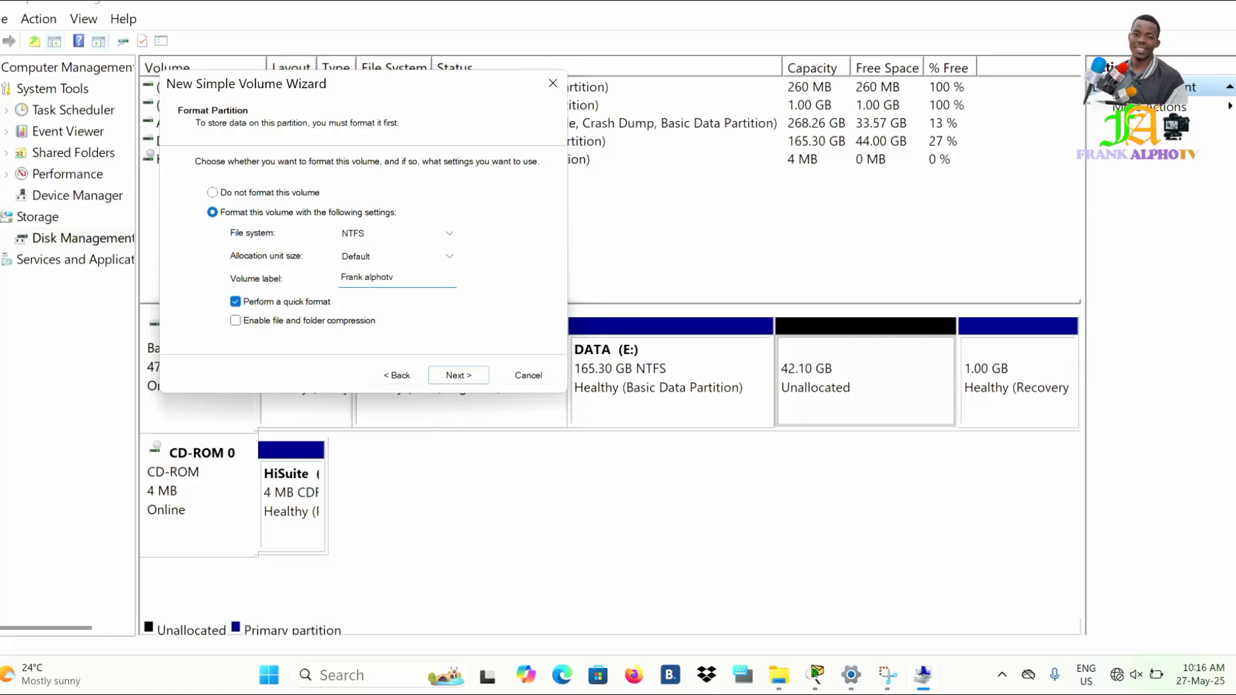
left_click(448, 380)
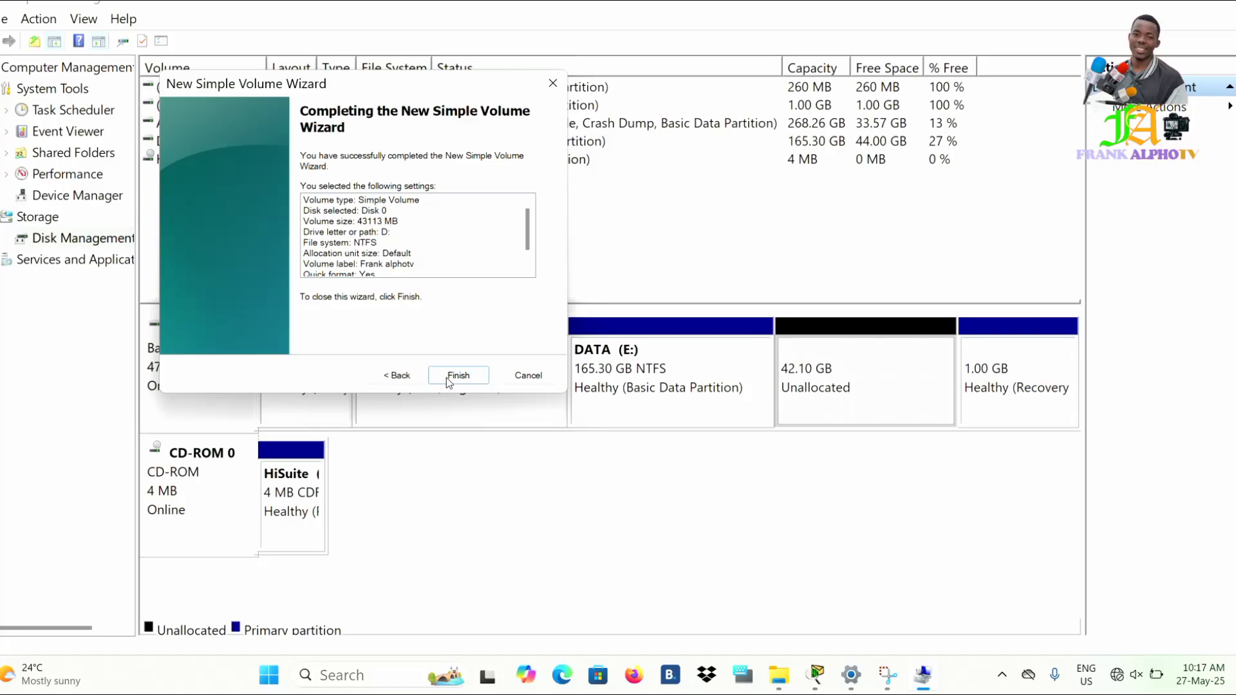
left_click(448, 377)
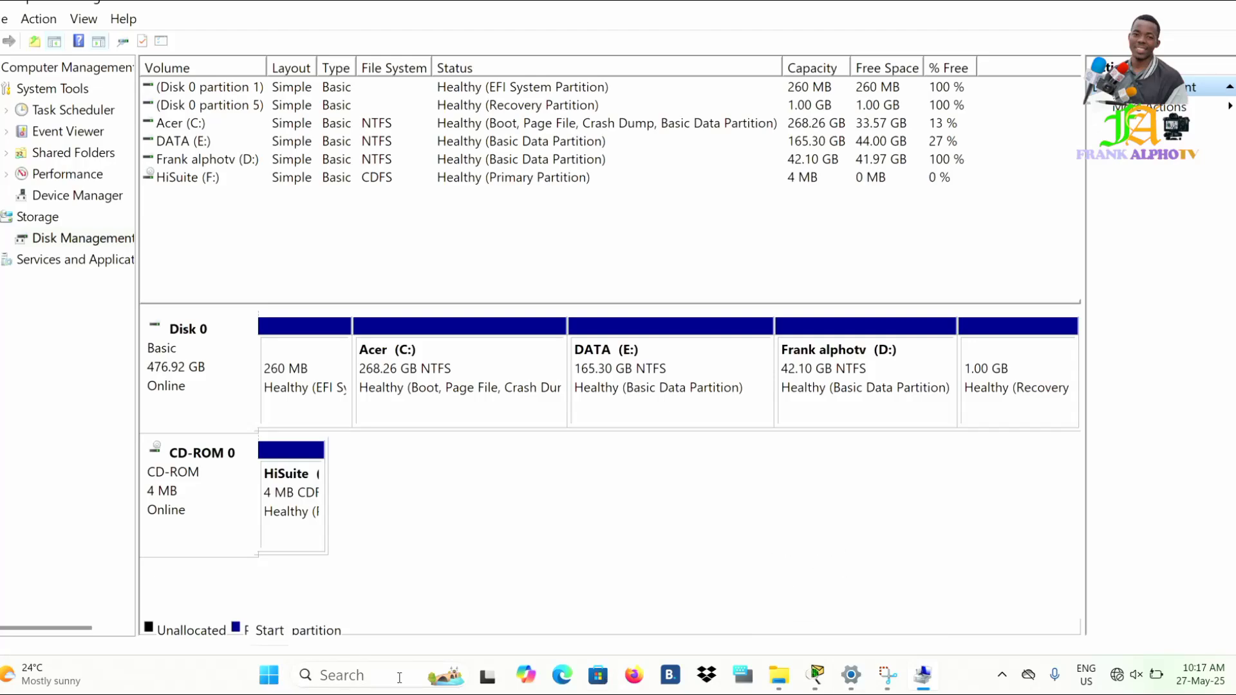
Step: Switch to File Explorer to check the drives under This PC, and return to Computer Management
left_click(780, 675)
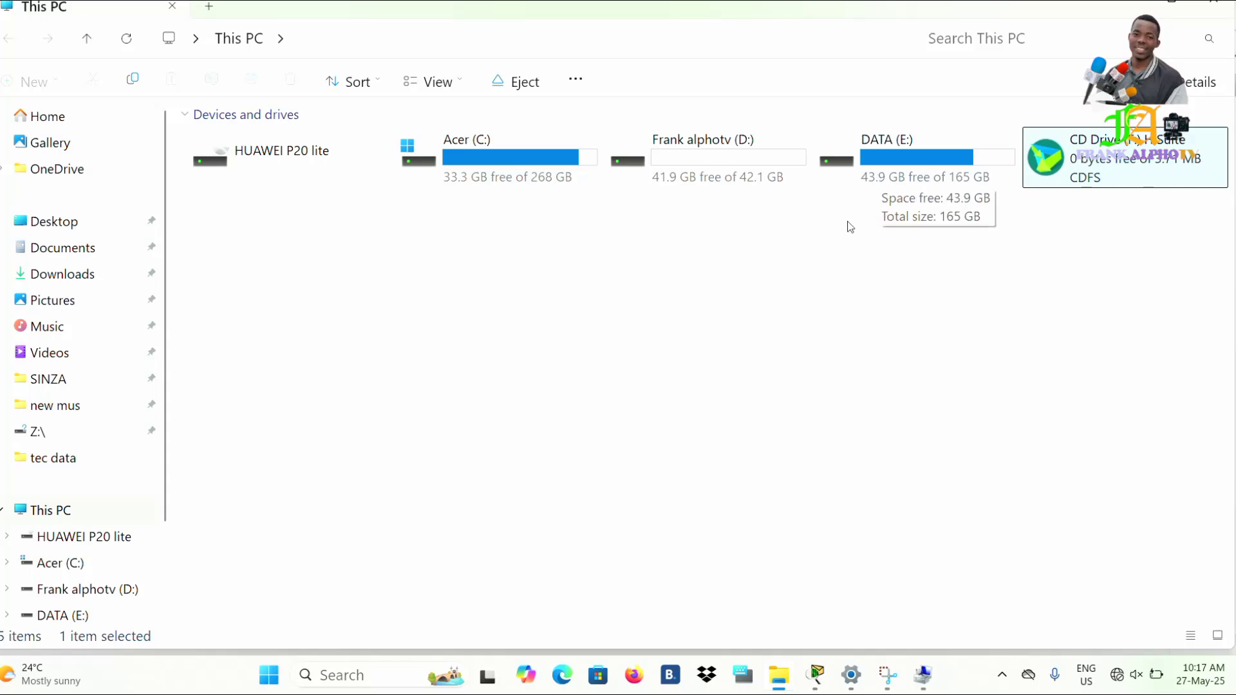
mouse_move(923, 687)
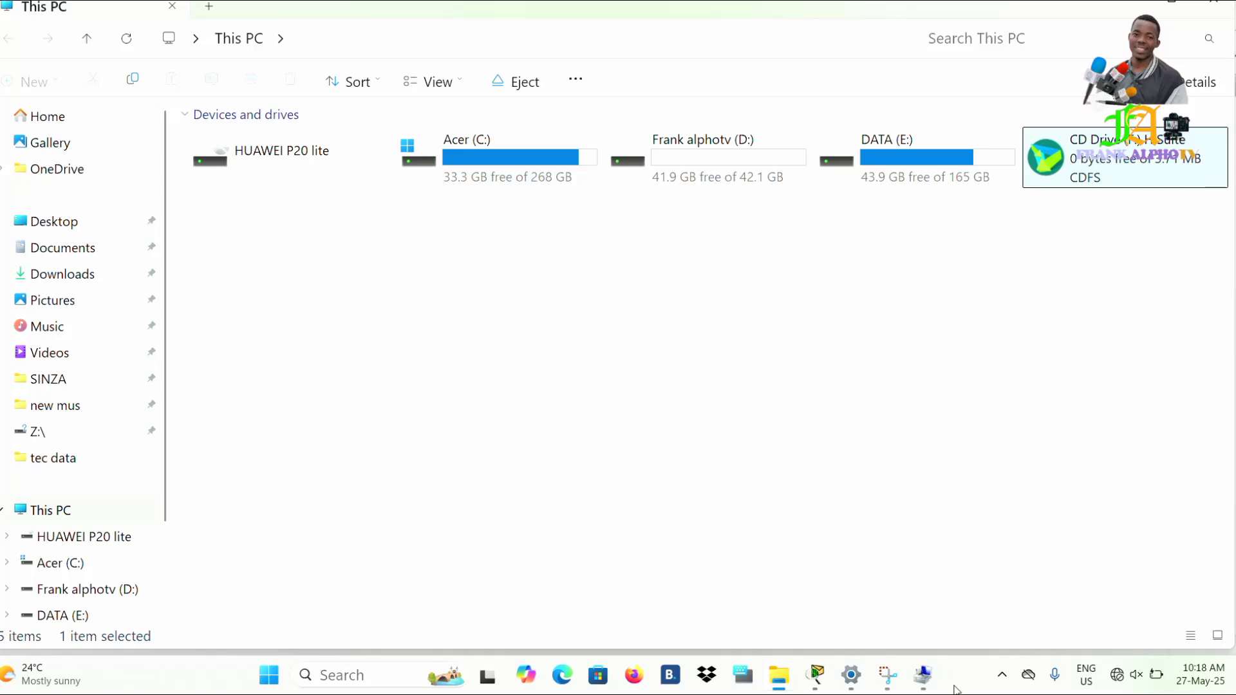
left_click(924, 675)
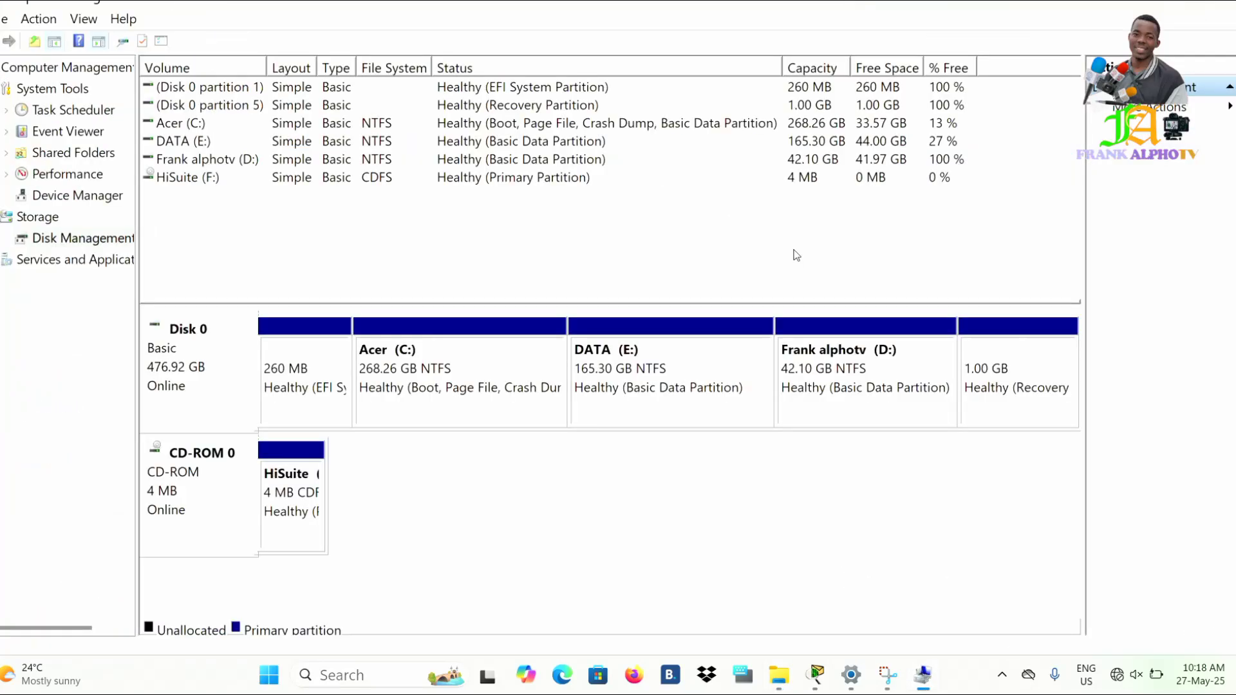
Step: Delete the Frank alphotv (D:) volume from Disk 0 and accept erasing its data
left_click(868, 351)
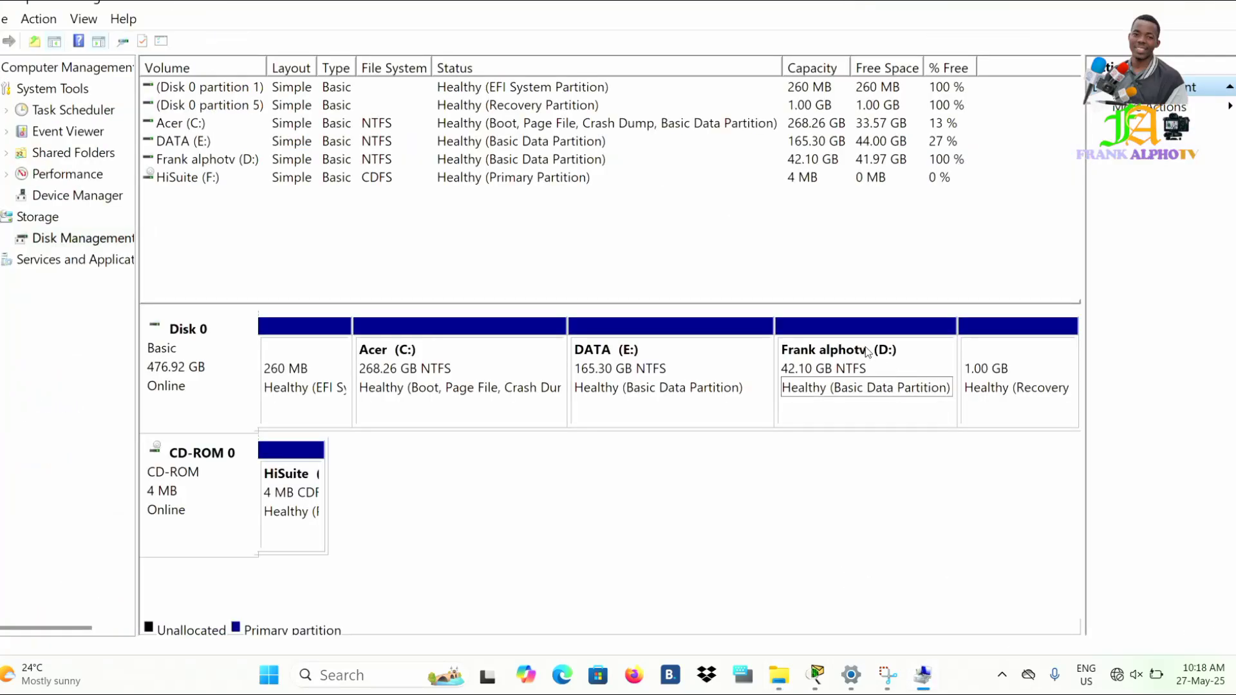
left_click(870, 420)
right_click(855, 353)
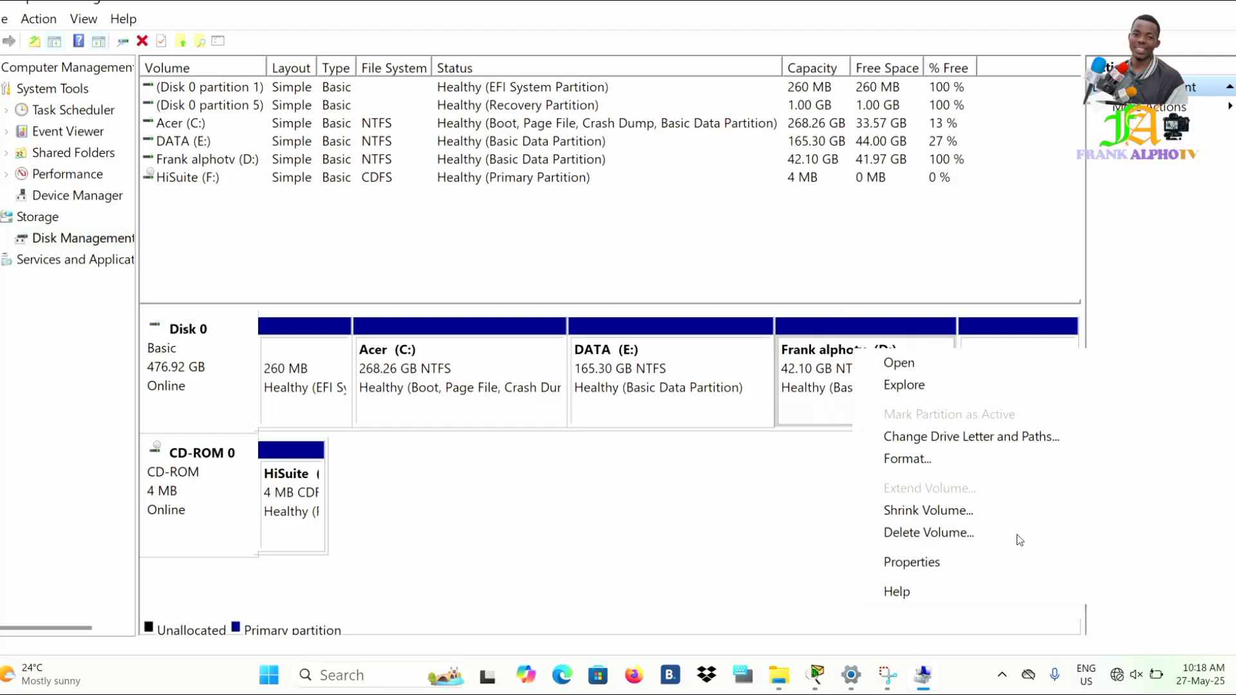
left_click(945, 535)
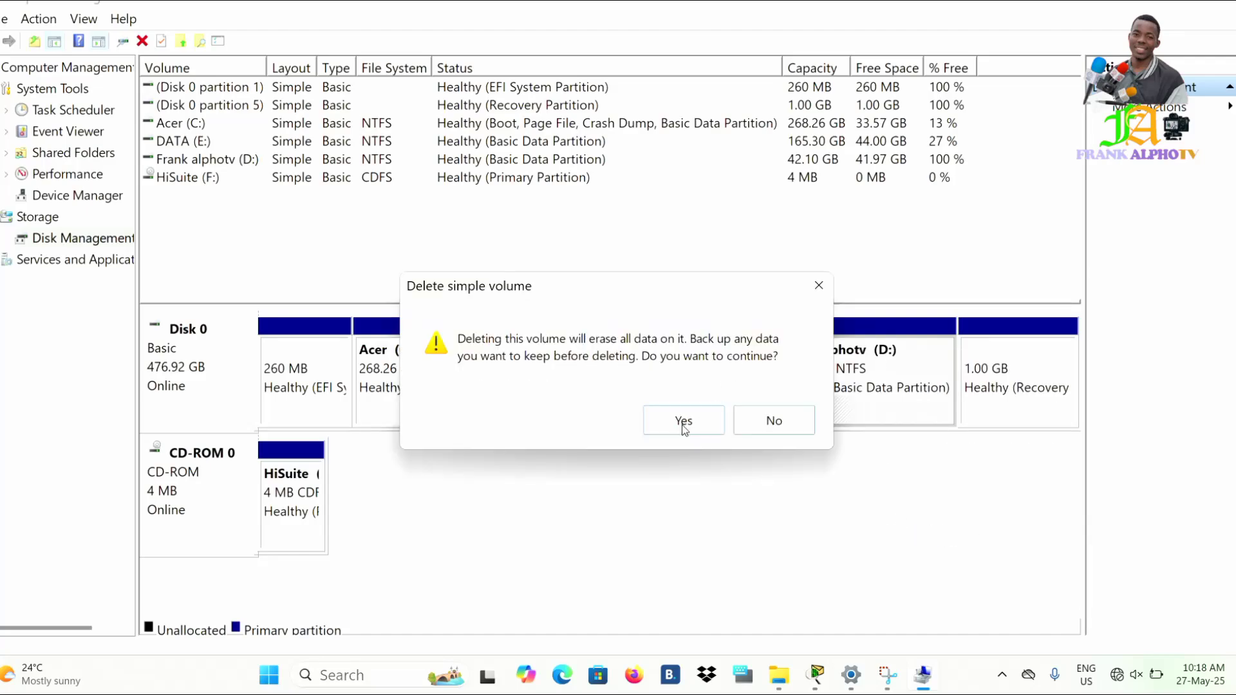
left_click(683, 421)
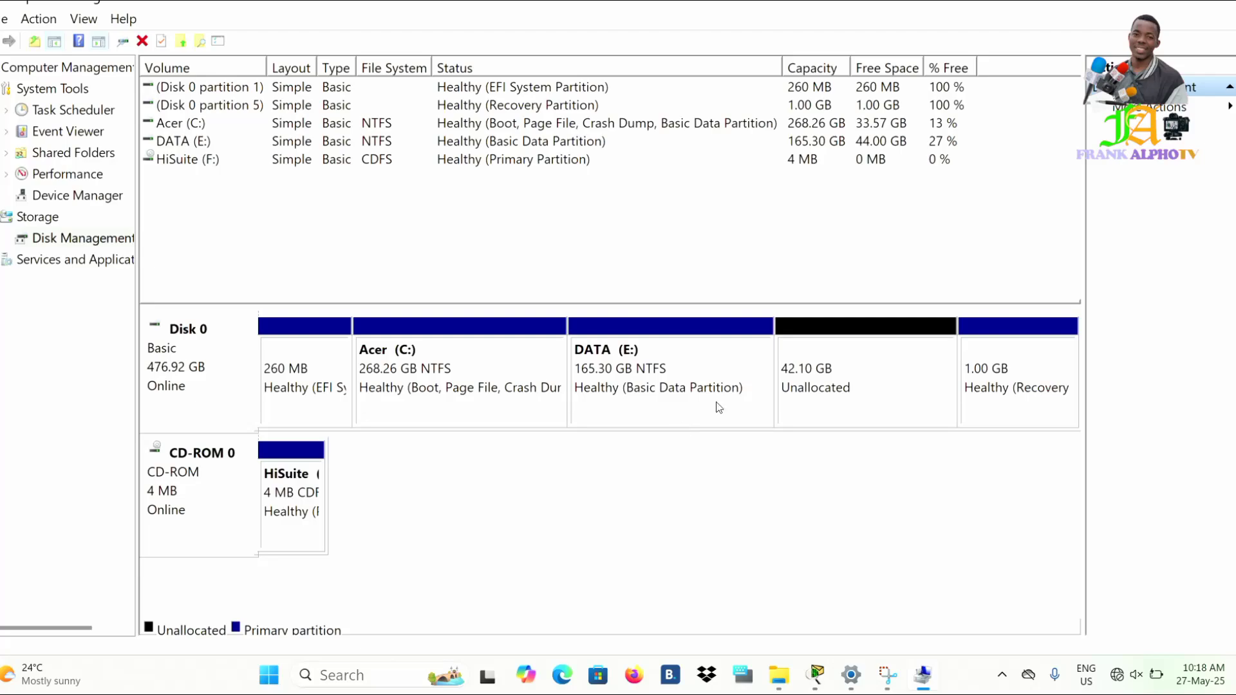
Step: Bring up the available actions for the unallocated space on Disk 0
right_click(821, 405)
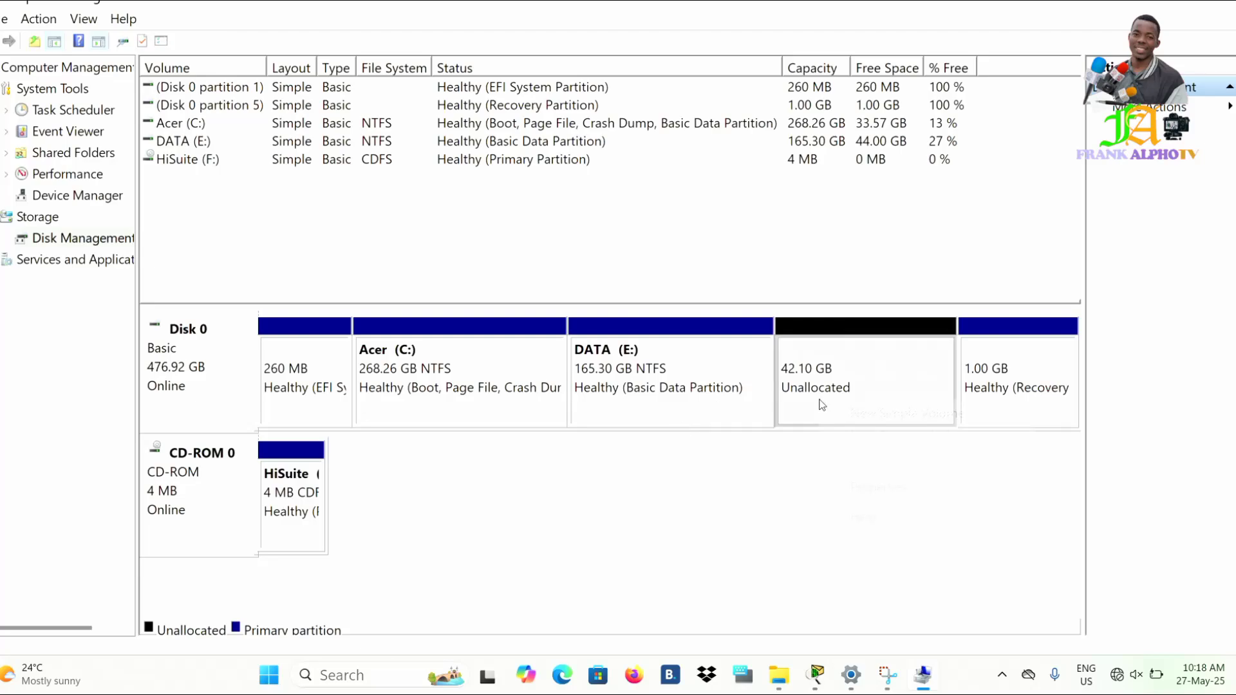